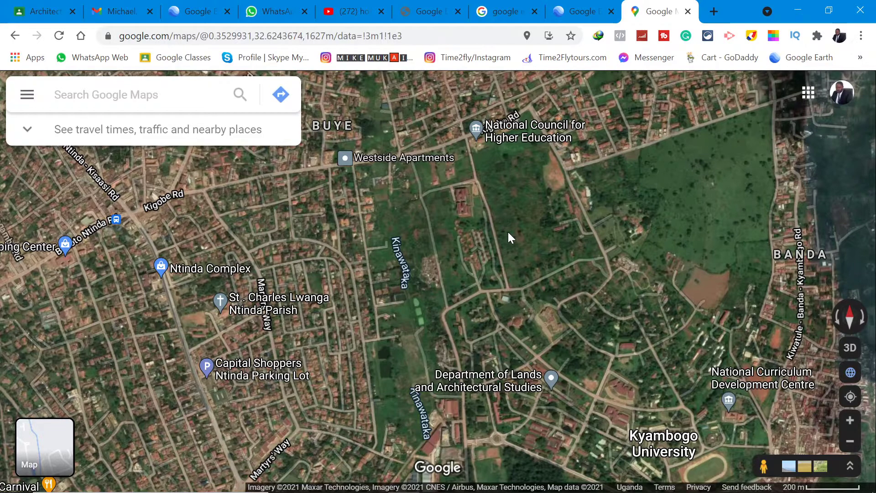
Step: Zoom the satellite map in on the SITE marker beside Kyambogo University, North Hall
scroll(503, 229, "up", 2)
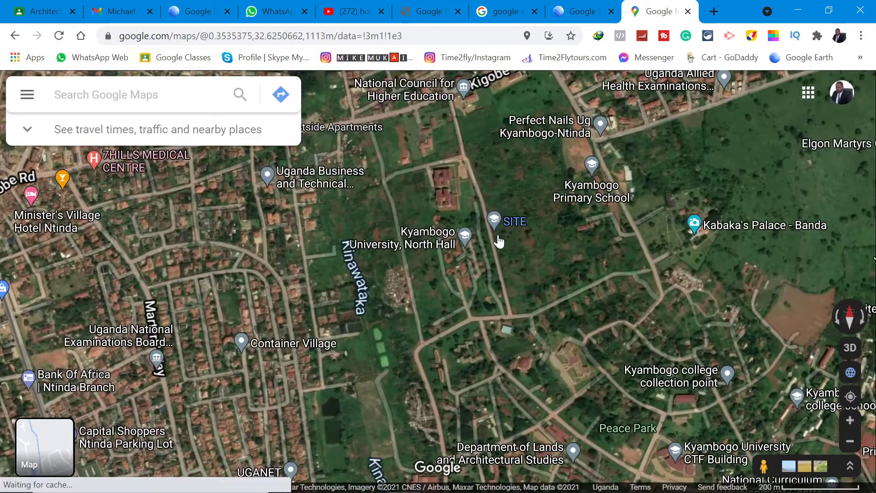
scroll(492, 220, "up", 2)
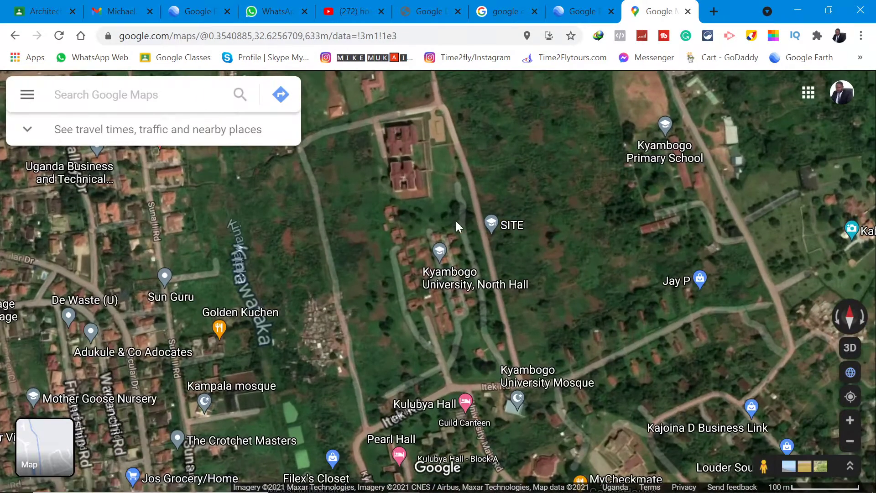
scroll(492, 200, "down", 1)
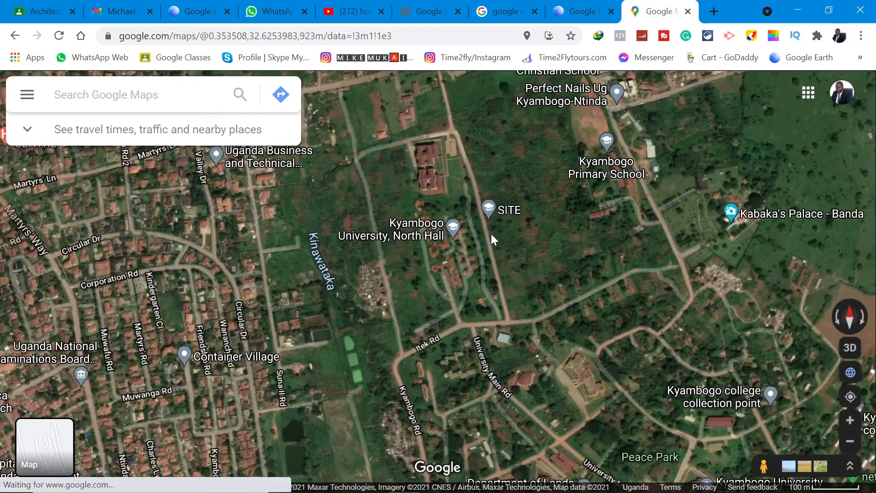
Step: Make the spot beside the SITE marker the driving destination (Banda, Kampala)
right_click(489, 241)
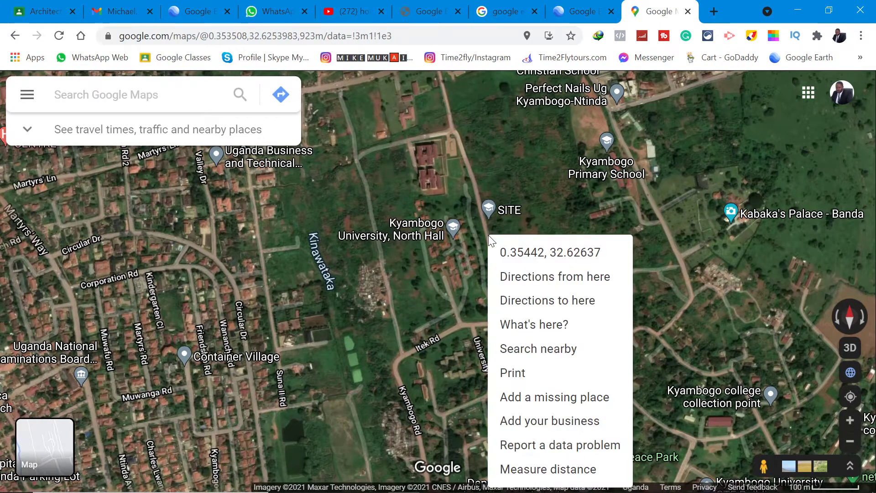
left_click(529, 301)
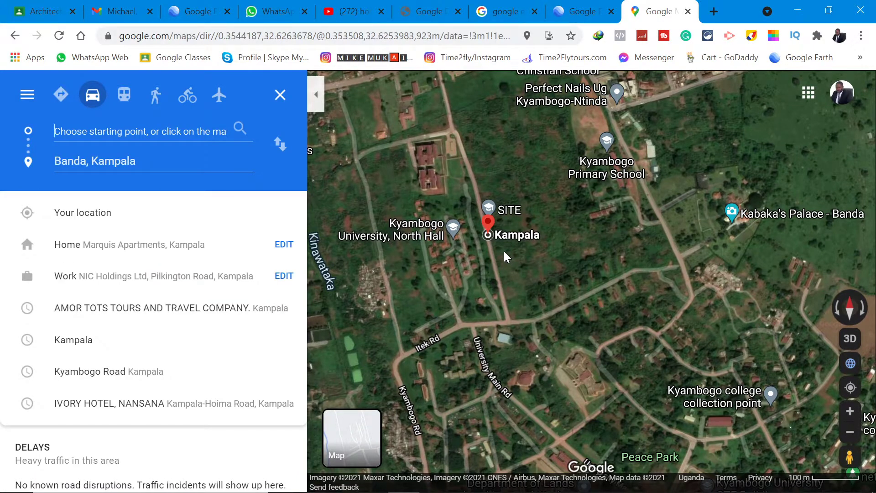
Step: Zoom out and back in to centre the Kyambogo Rd junction on the Kampala–Jinja Highway (A109)
scroll(529, 196, "down", 2)
scroll(521, 227, "down", 1)
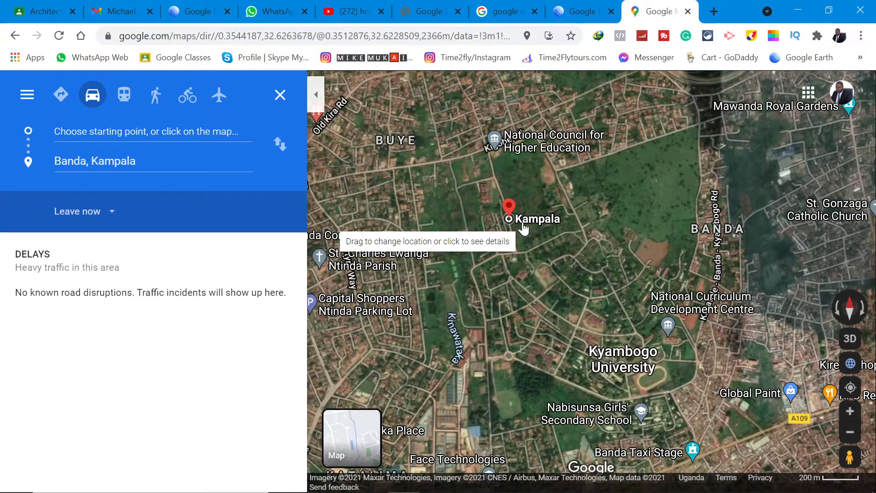
scroll(515, 281, "up", 2)
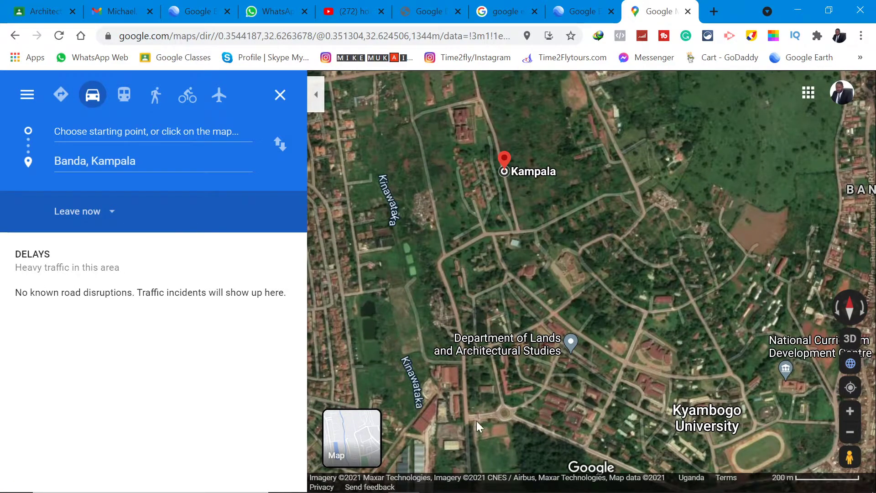
scroll(477, 420, "up", 3)
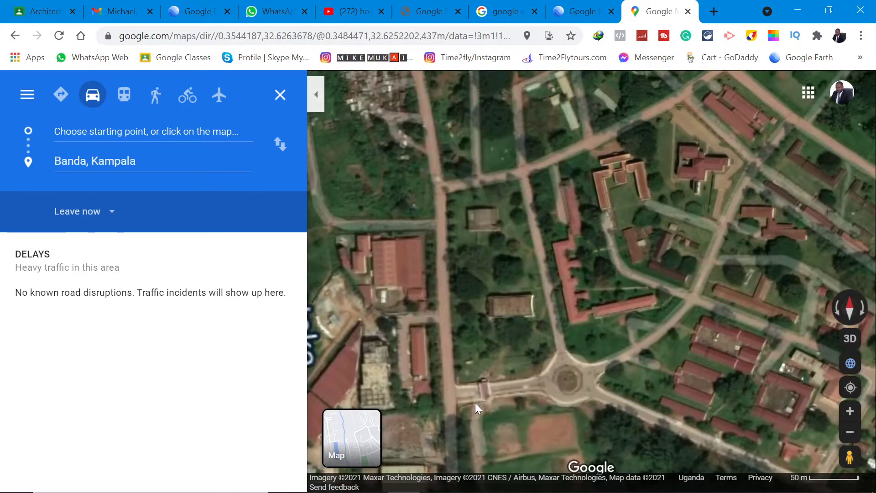
scroll(525, 222, "down", 2)
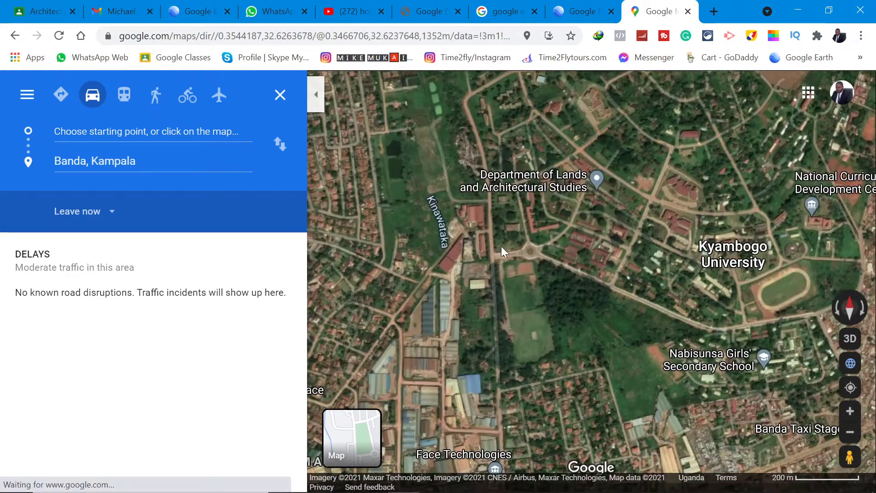
scroll(498, 260, "down", 2)
scroll(510, 447, "up", 3)
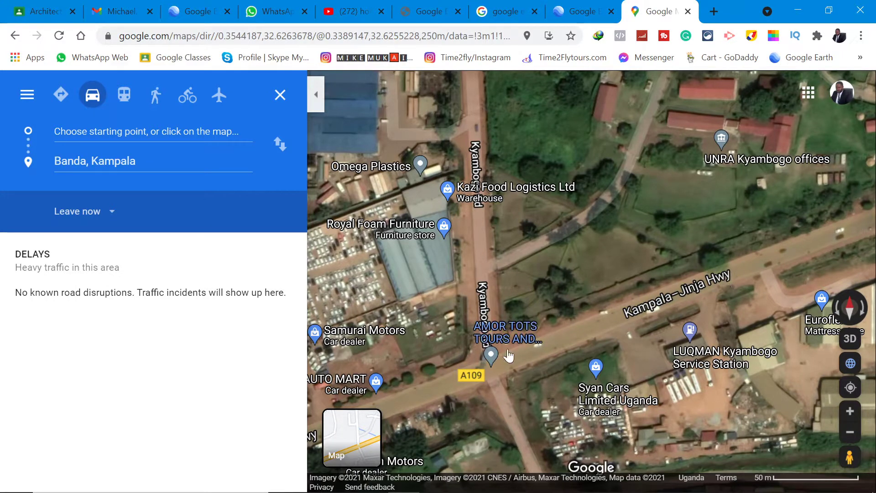
Step: Set the Kampala–Jinja Highway junction as the start, giving an 8 min, 2.5 km route
right_click(503, 358)
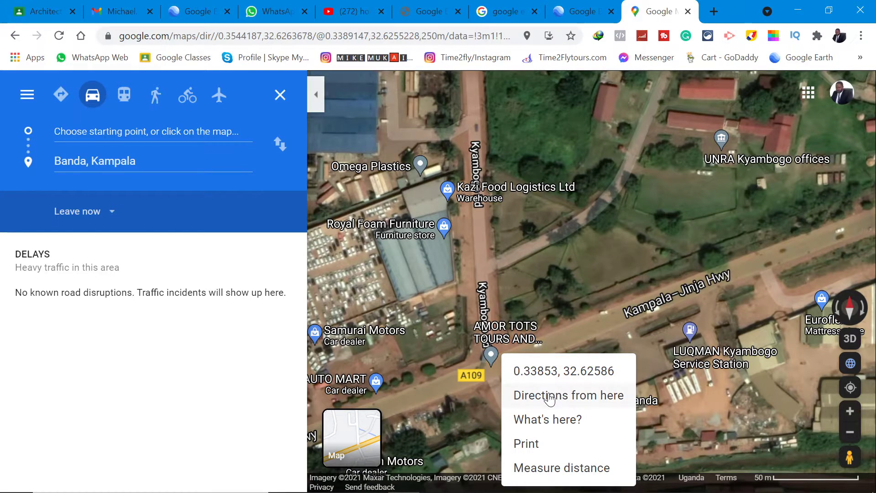
left_click(550, 396)
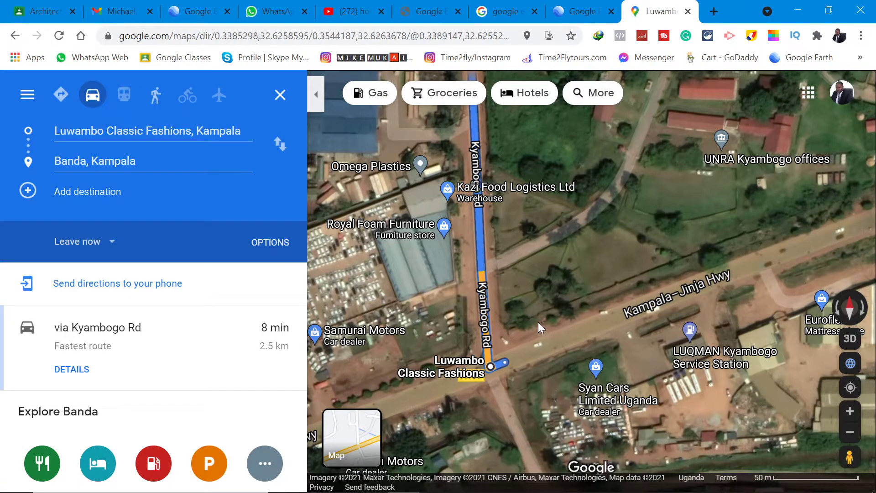
Step: Follow the blue 8 min route north up Kyambogo Rd to where it loops toward the destination
scroll(518, 346, "down", 2)
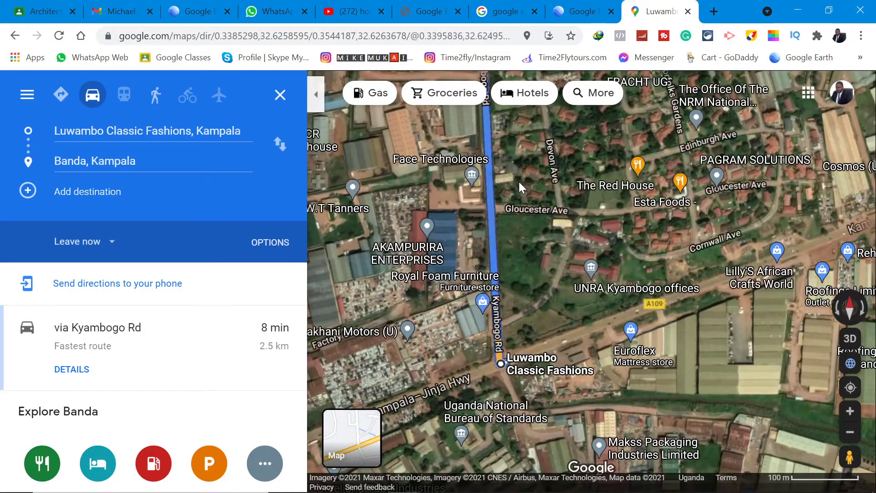
scroll(505, 237, "down", 2)
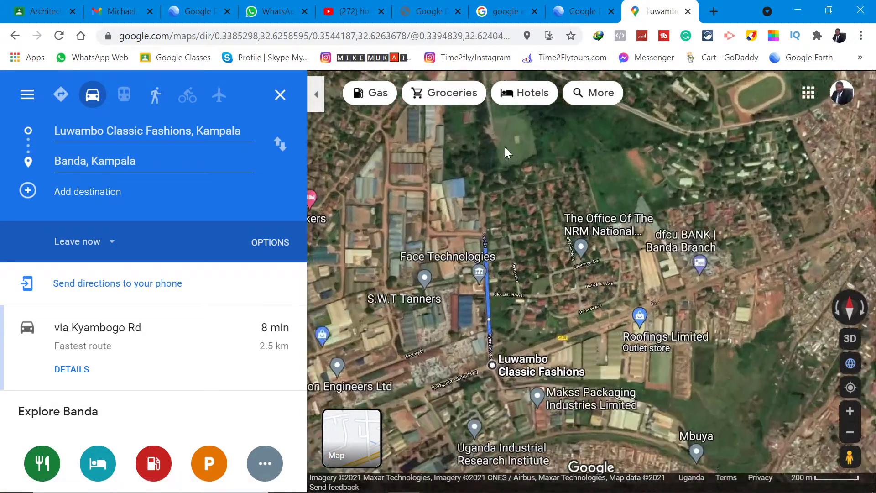
left_click_drag(505, 147, 479, 275)
scroll(478, 241, "down", 2)
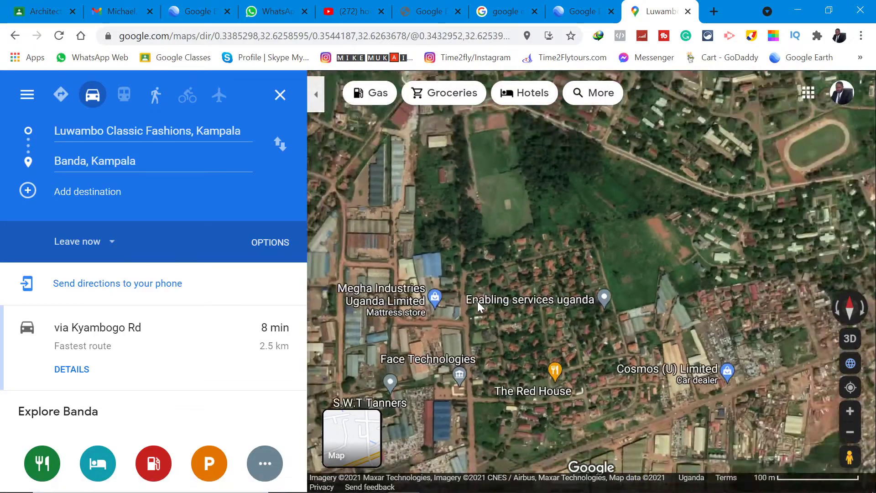
scroll(475, 196, "up", 2)
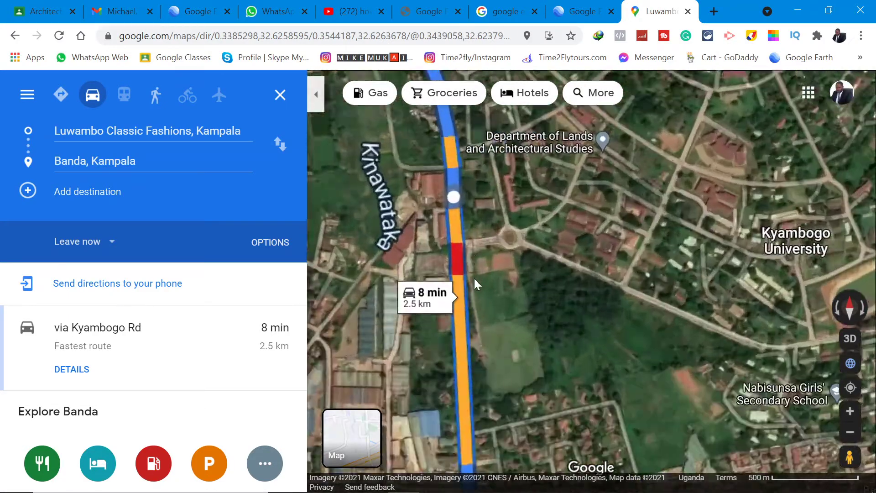
scroll(474, 279, "down", 2)
scroll(477, 338, "up", 3)
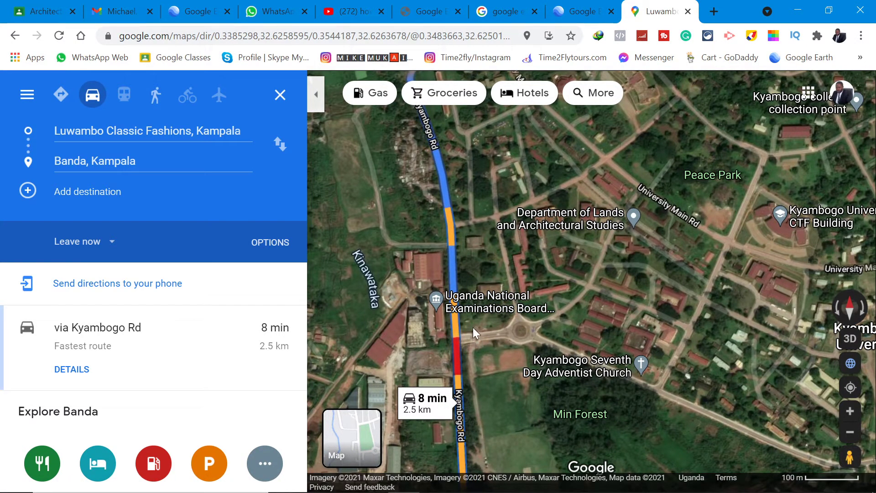
scroll(471, 328, "down", 2)
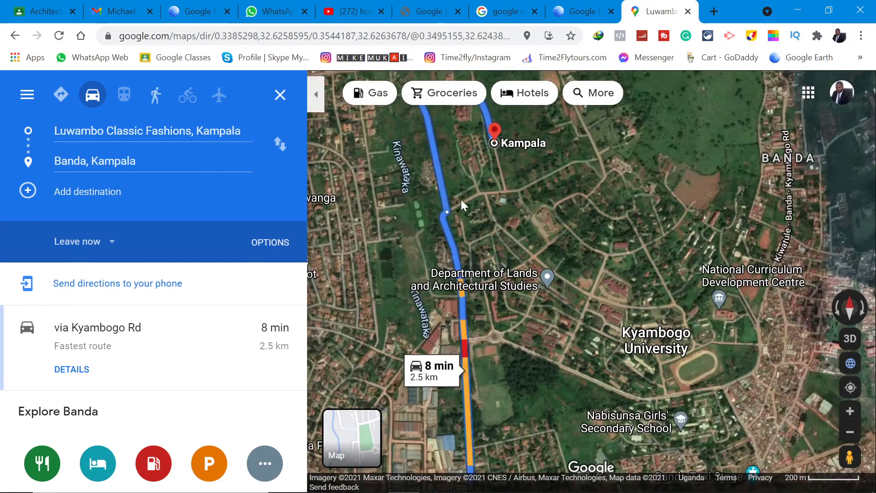
scroll(452, 180, "up", 3)
scroll(485, 180, "down", 2)
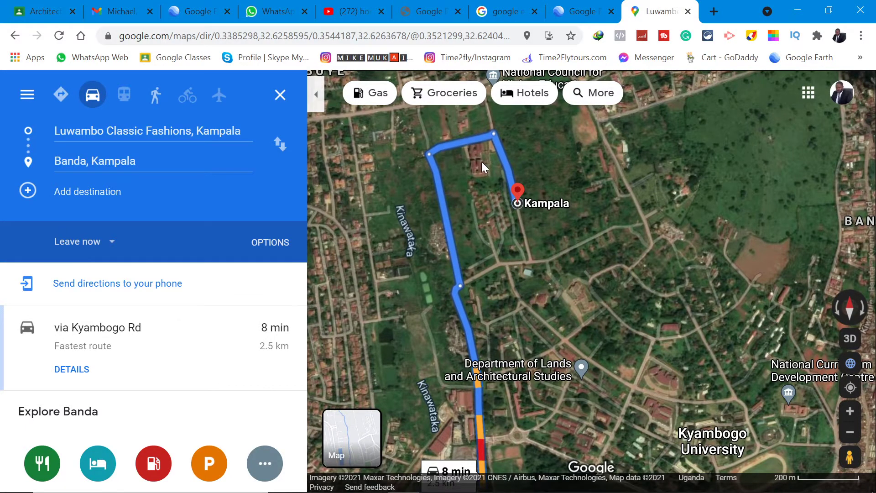
scroll(497, 239, "up", 1)
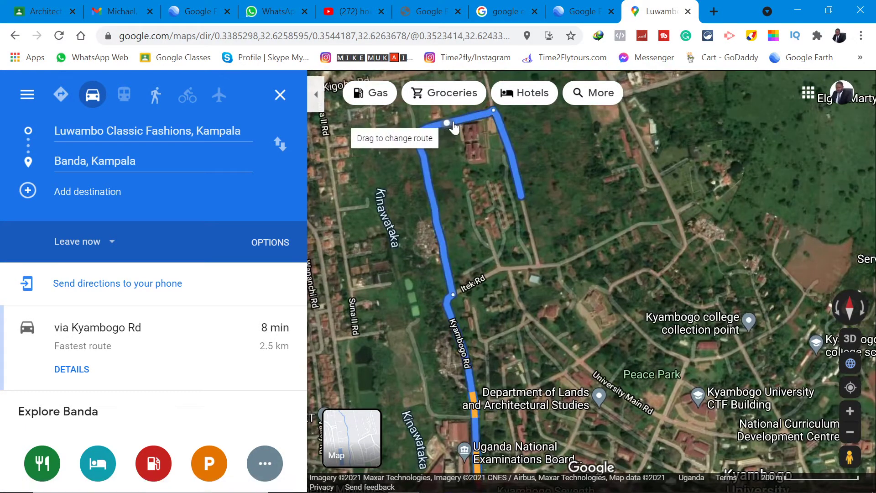
Step: Pull the blue route line down onto Itek Rd
left_click_drag(457, 122, 527, 267)
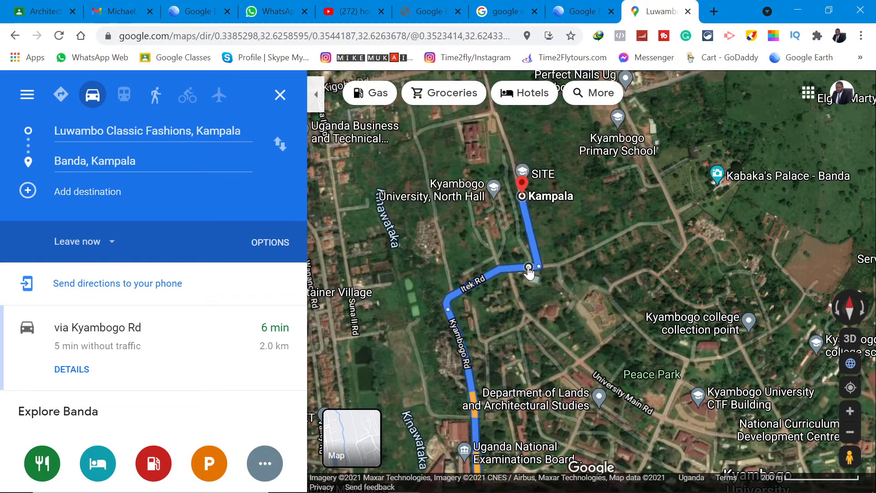
scroll(514, 322, "up", 1)
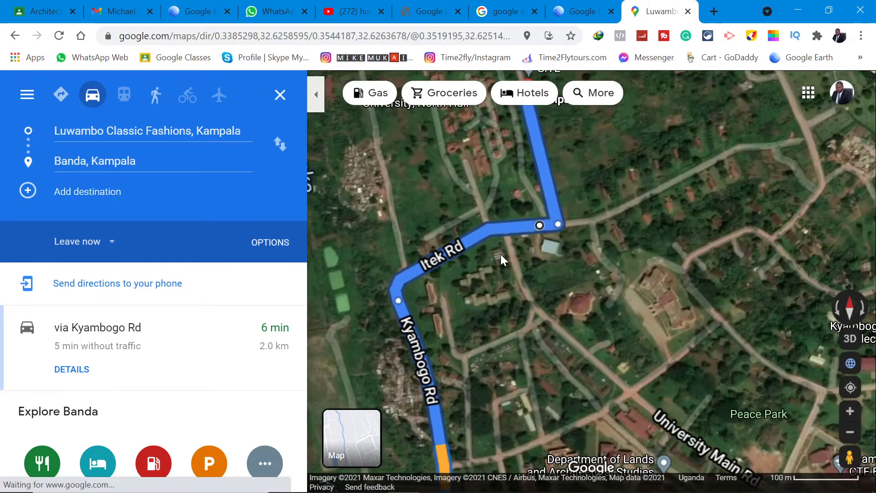
scroll(454, 185, "down", 1)
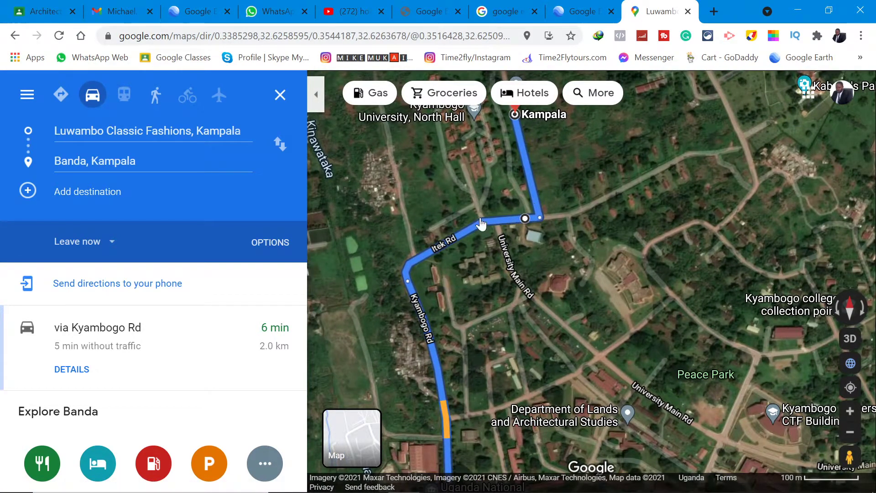
scroll(458, 182, "down", 1)
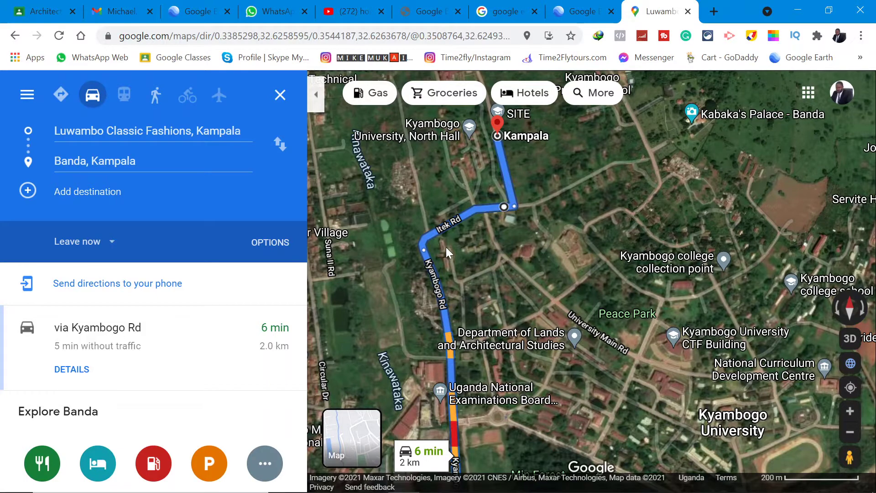
scroll(504, 268, "up", 1)
scroll(458, 224, "up", 1)
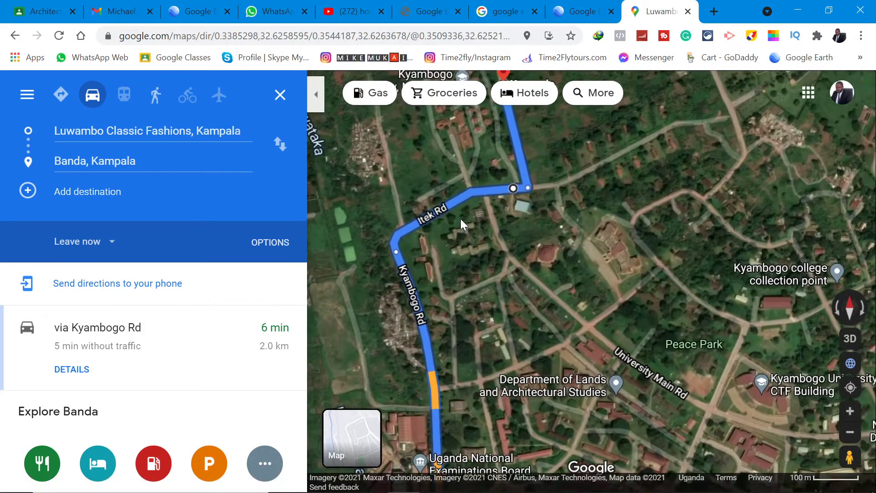
Step: Reshape the route past University Round About, shortening it to 7 min, 2.2 km
left_click_drag(455, 206, 537, 286)
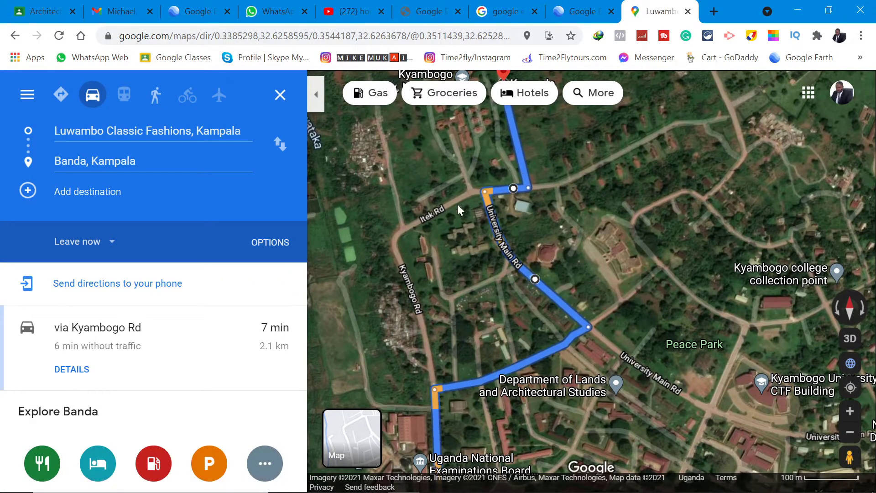
scroll(457, 214, "down", 1)
scroll(473, 382, "up", 2)
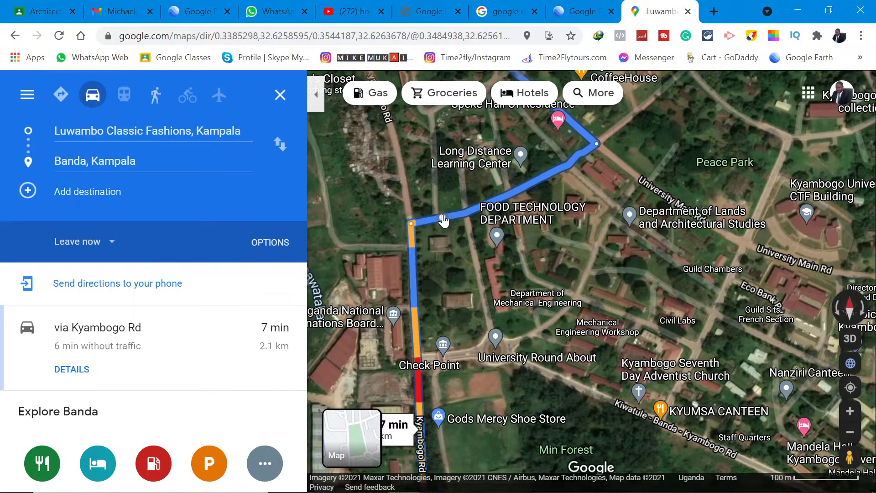
left_click_drag(443, 220, 479, 278)
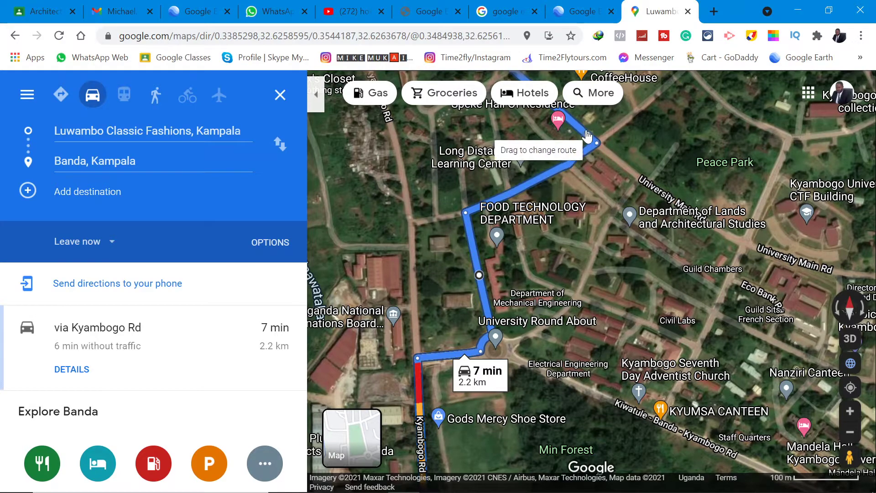
scroll(500, 262, "down", 2)
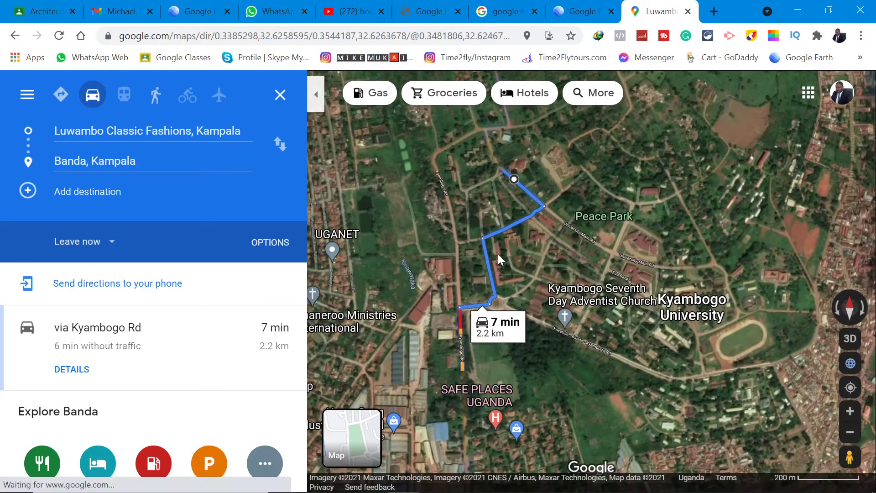
scroll(497, 191, "down", 1)
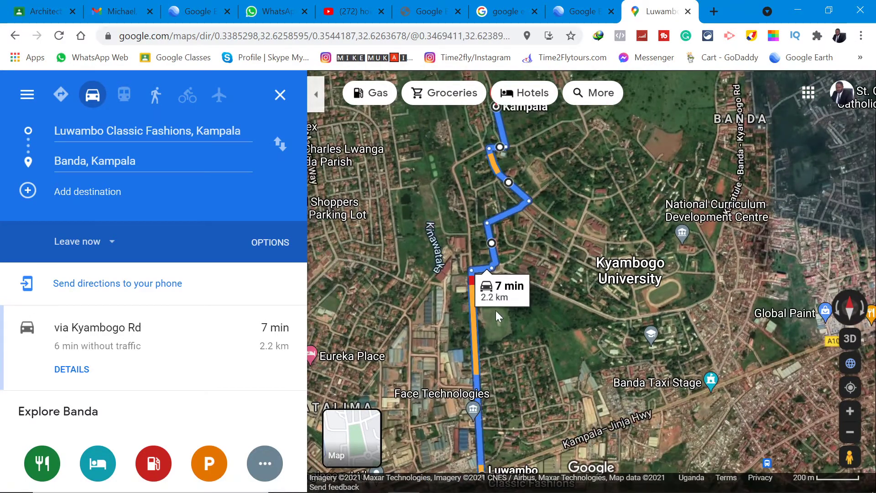
scroll(495, 317, "up", 1)
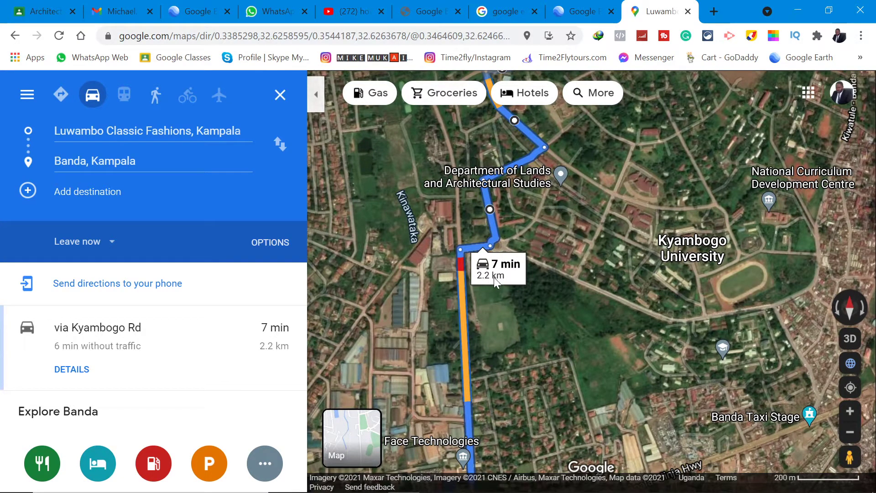
scroll(464, 206, "down", 2)
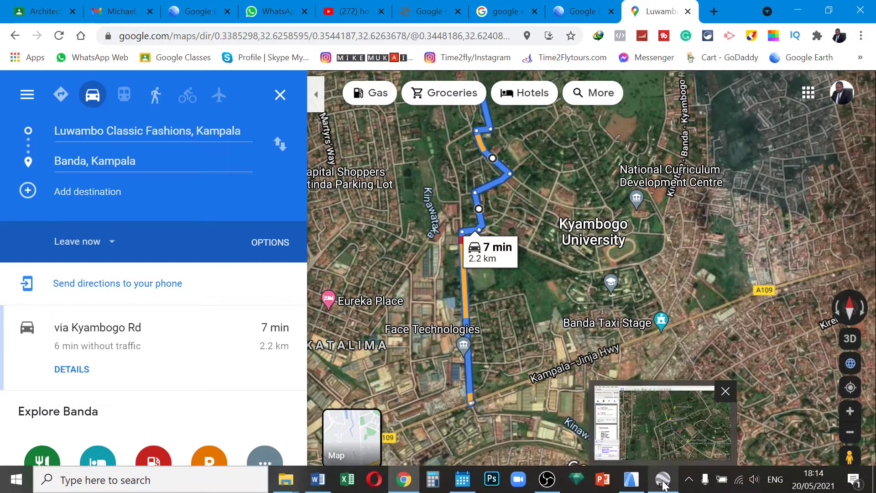
Step: Switch to Google Earth Pro and zoom toward the top placemark by the Itek Rd route
left_click(663, 482)
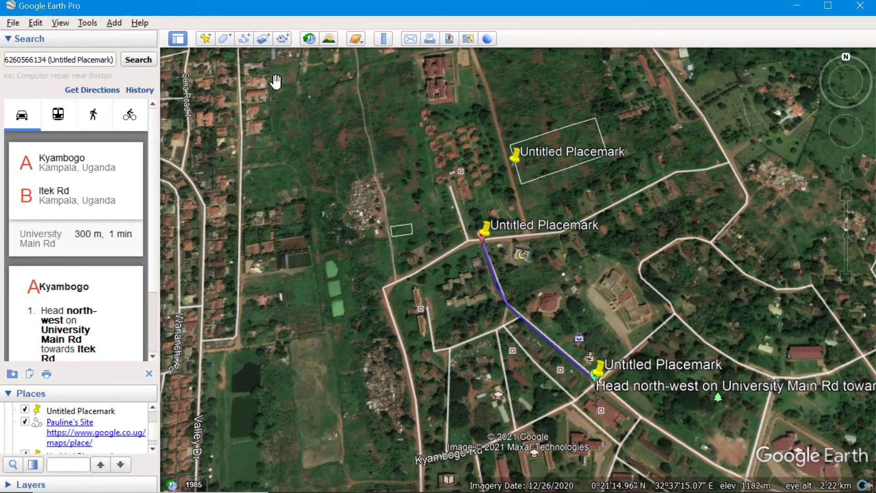
scroll(518, 161, "up", 5)
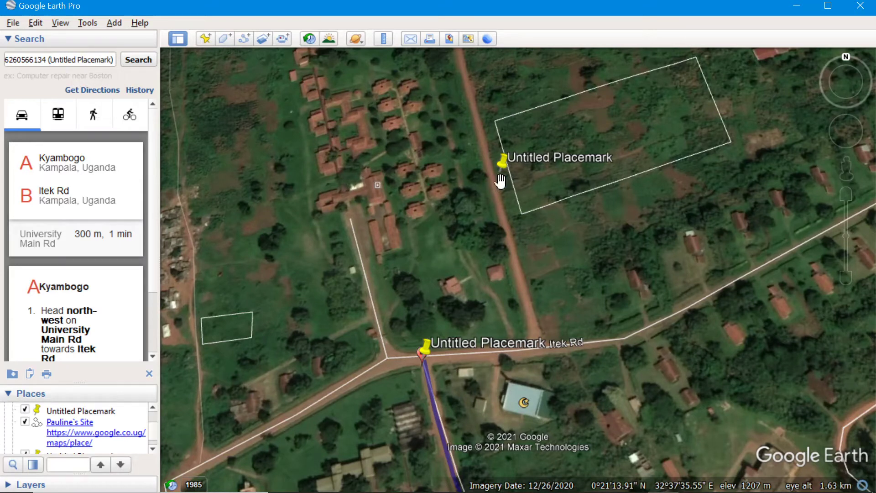
Step: Add a placemark on the track beside the outlined plot
left_click(205, 40)
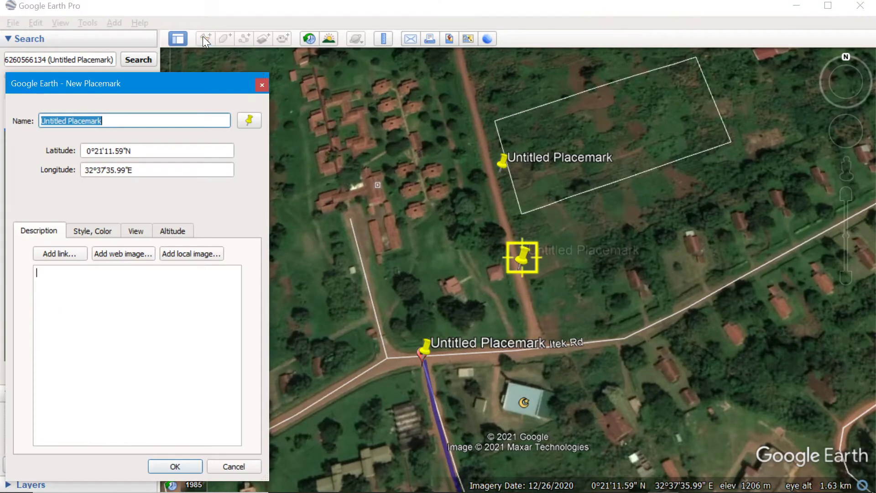
left_click_drag(520, 258, 500, 209)
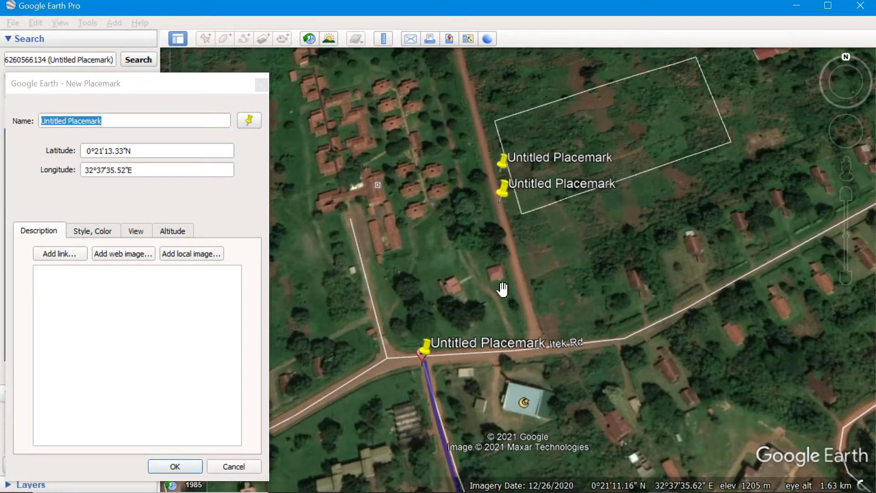
left_click(176, 465)
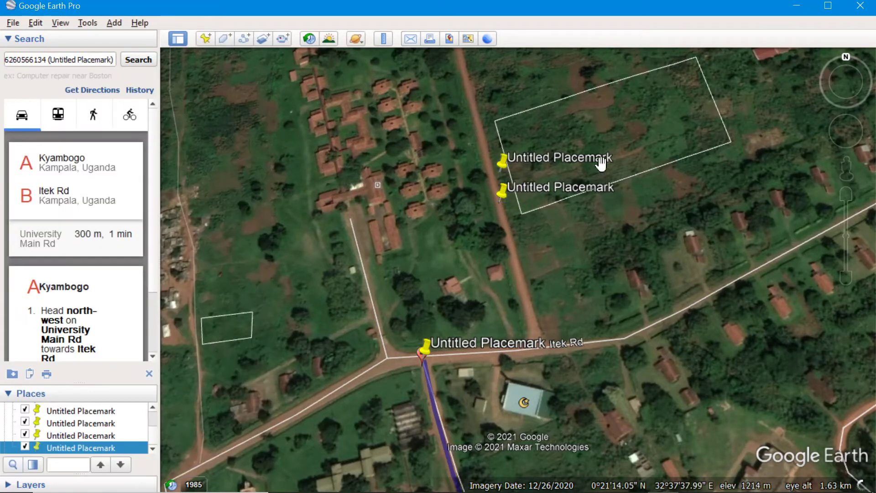
Step: Add a second placemark at the Kyambogo Rd–Jinja Road junction
scroll(601, 163, "down", 5)
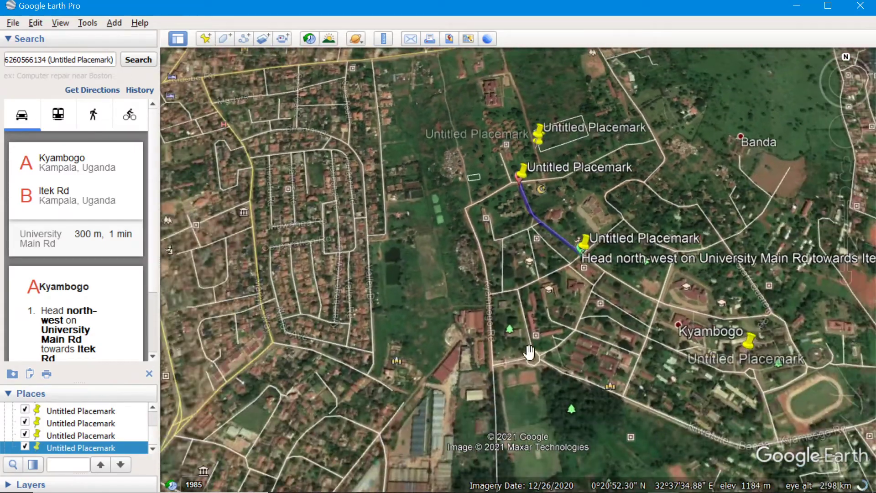
scroll(502, 207, "down", 3)
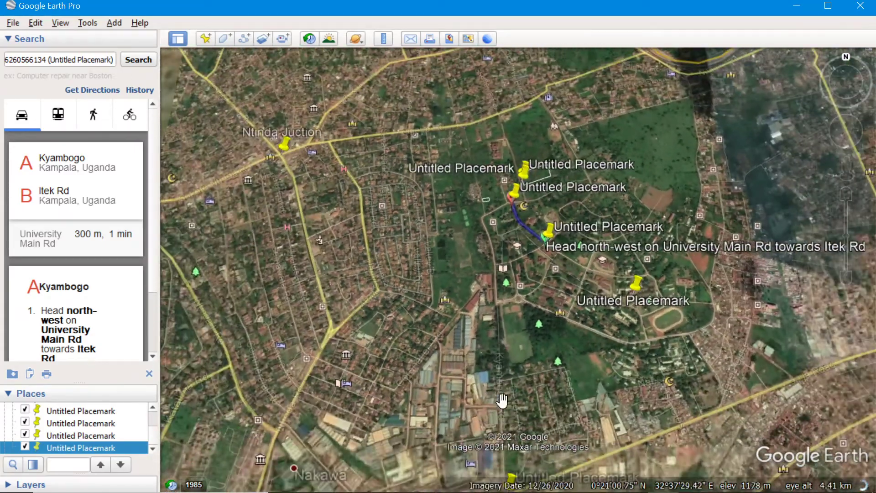
scroll(502, 400, "up", 3)
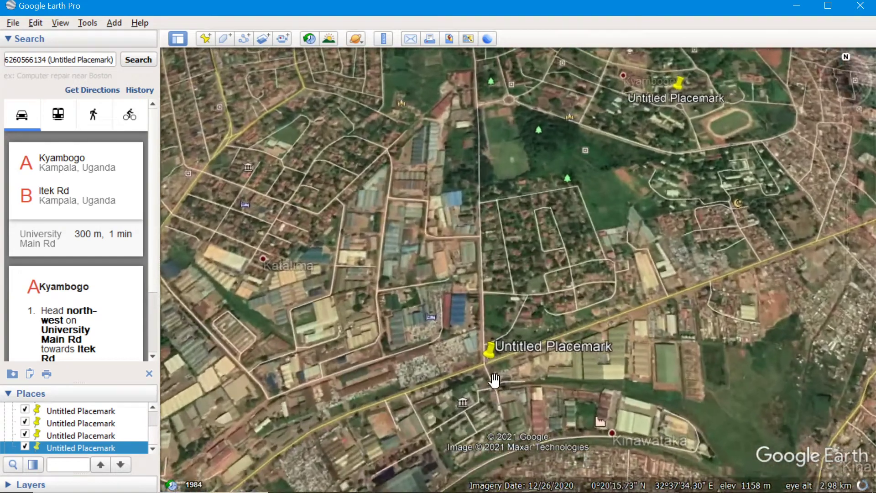
scroll(494, 380, "up", 3)
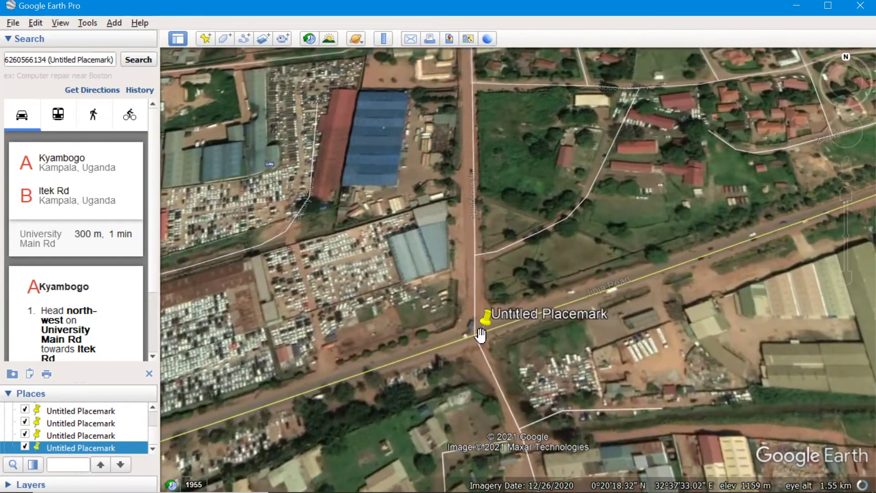
left_click(206, 37)
left_click_drag(515, 274, 468, 324)
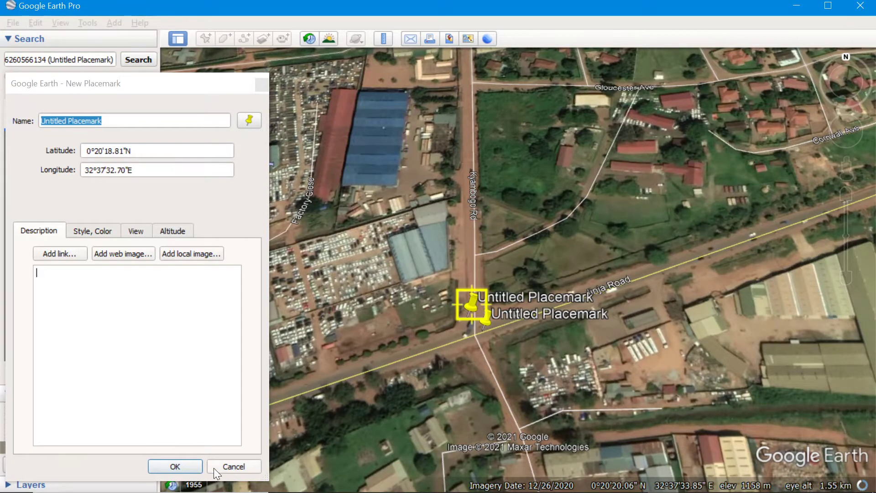
left_click(176, 466)
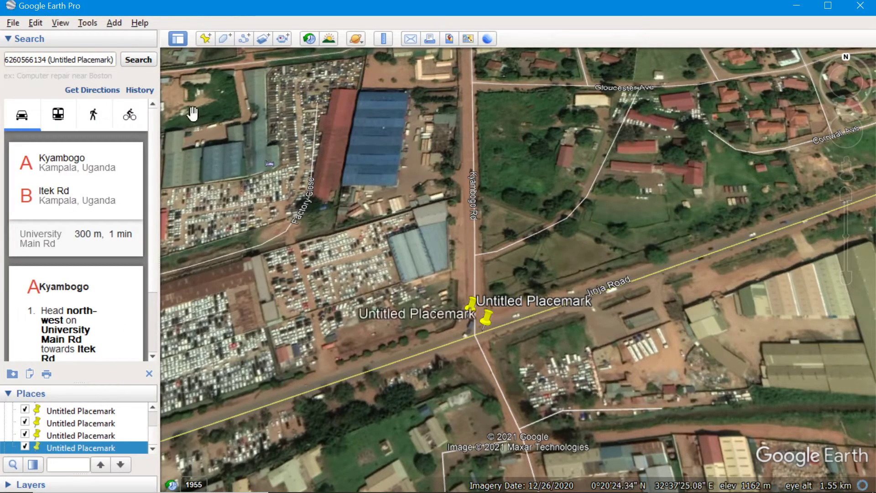
Step: Route from the junction placemark to the plot placemark, drawing a 2.5 km, 8 min drive
right_click(67, 445)
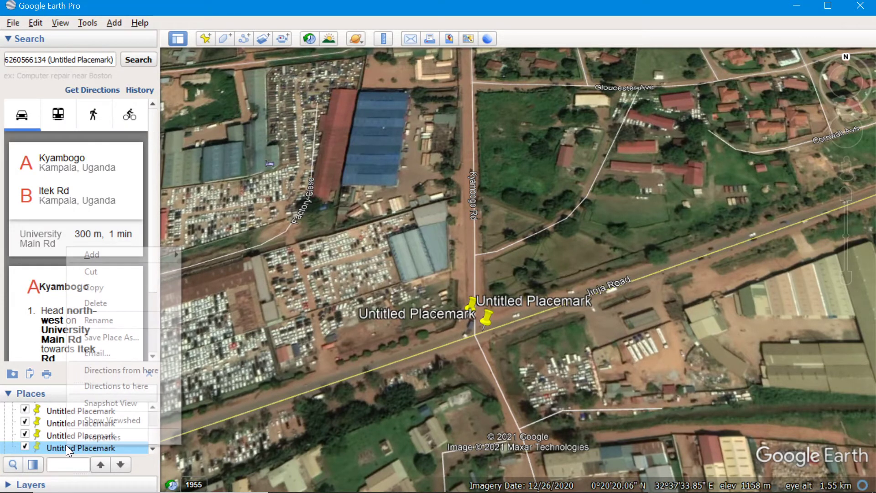
left_click(115, 367)
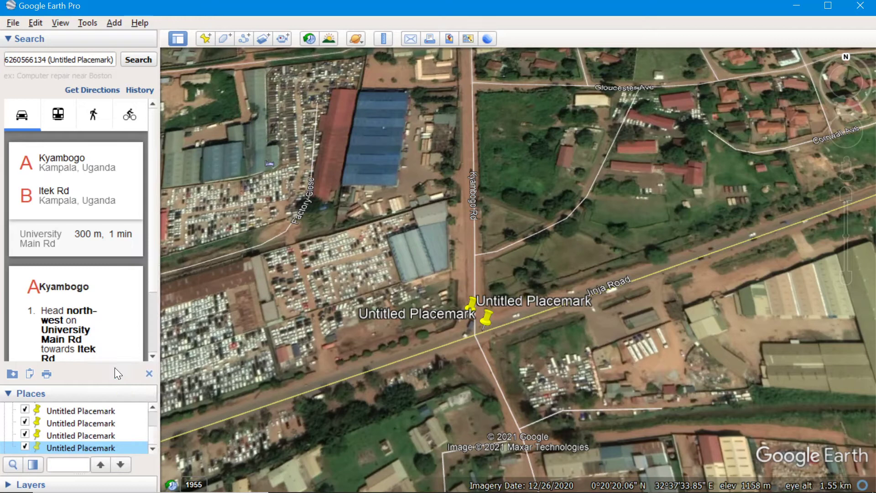
right_click(68, 436)
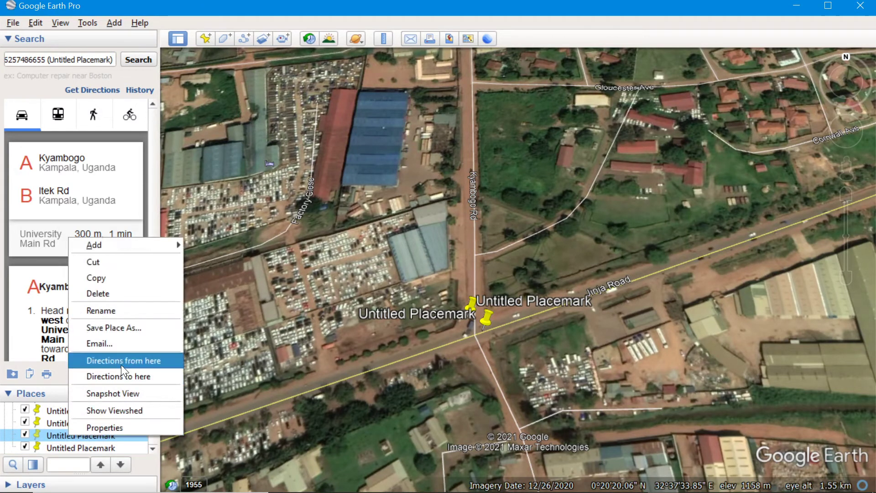
left_click(121, 376)
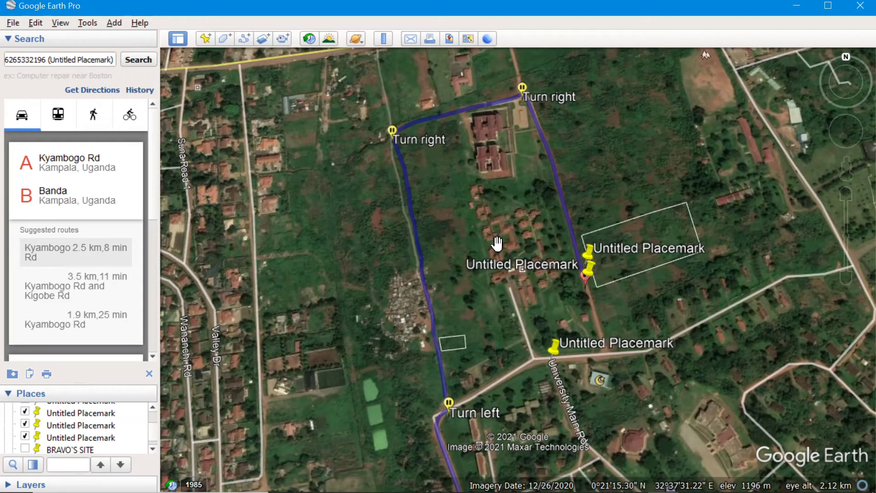
scroll(490, 172, "down", 5)
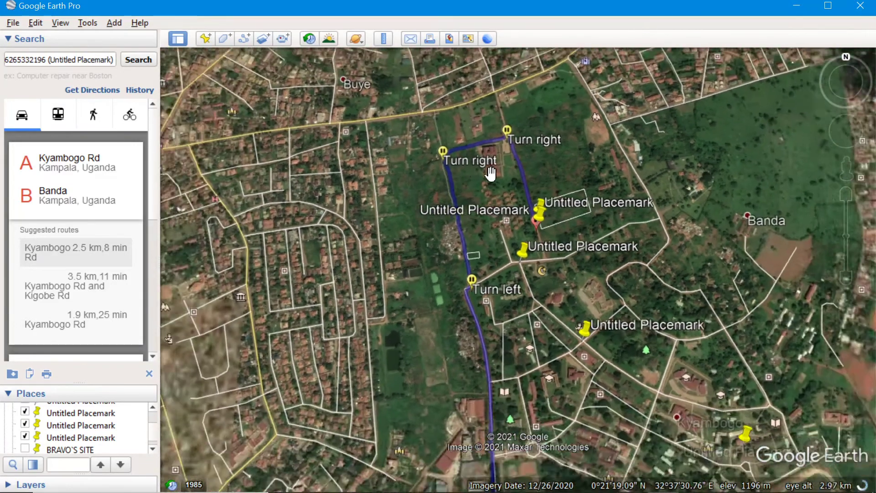
scroll(496, 280, "down", 4)
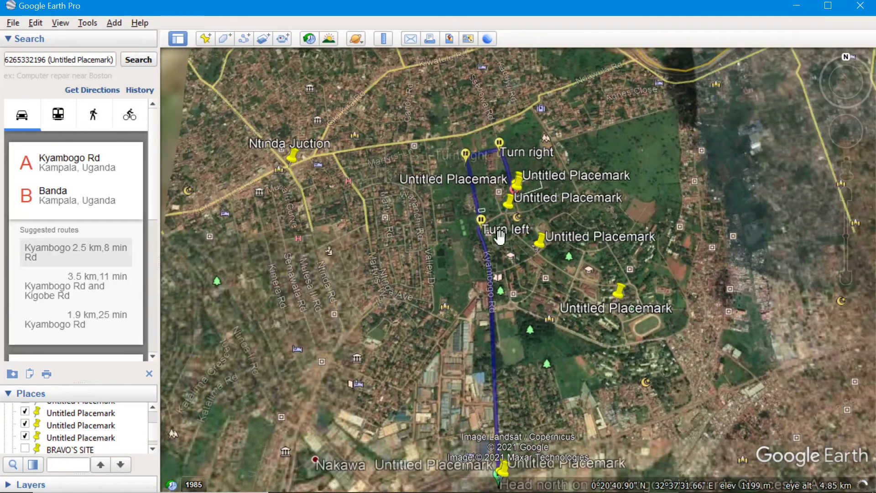
scroll(514, 337, "up", 3)
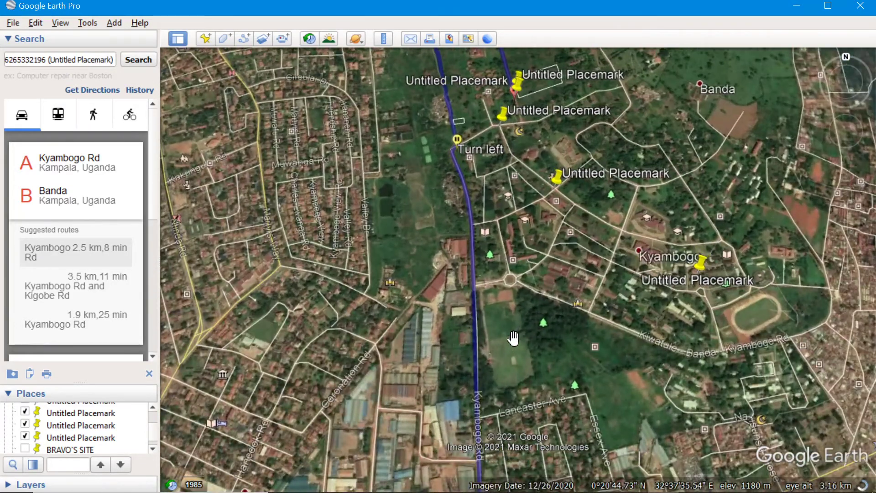